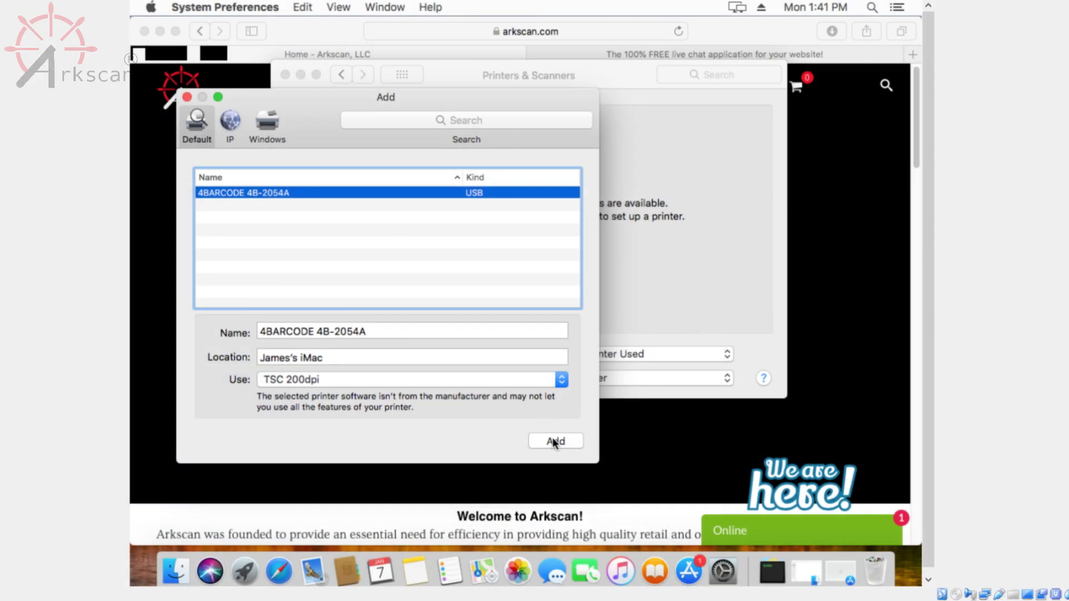
Step: Add the 4BARCODE 4B-2054A using the TSC 200dpi driver, then repair its printer software
left_click(553, 441)
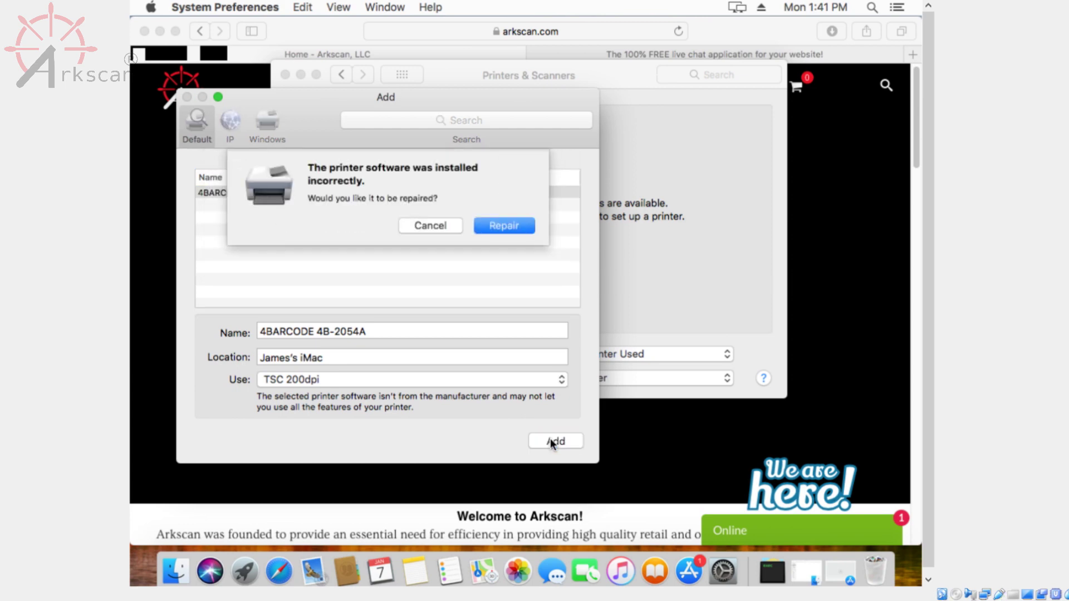
left_click(519, 219)
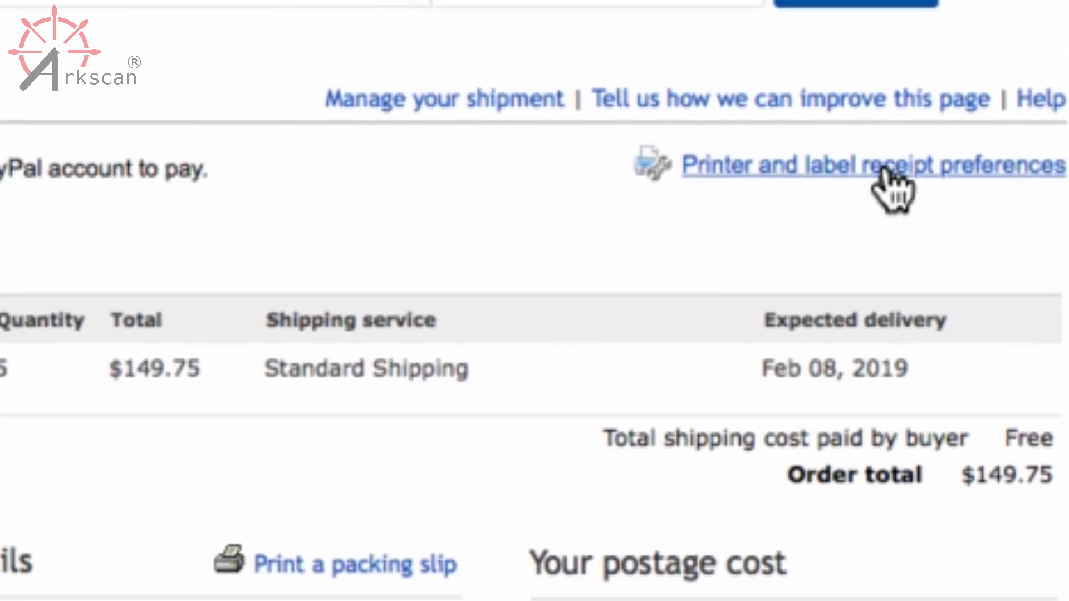
Step: Save Zebra LP2844-Z 4x6 as eBay's label printer preference
left_click(749, 205)
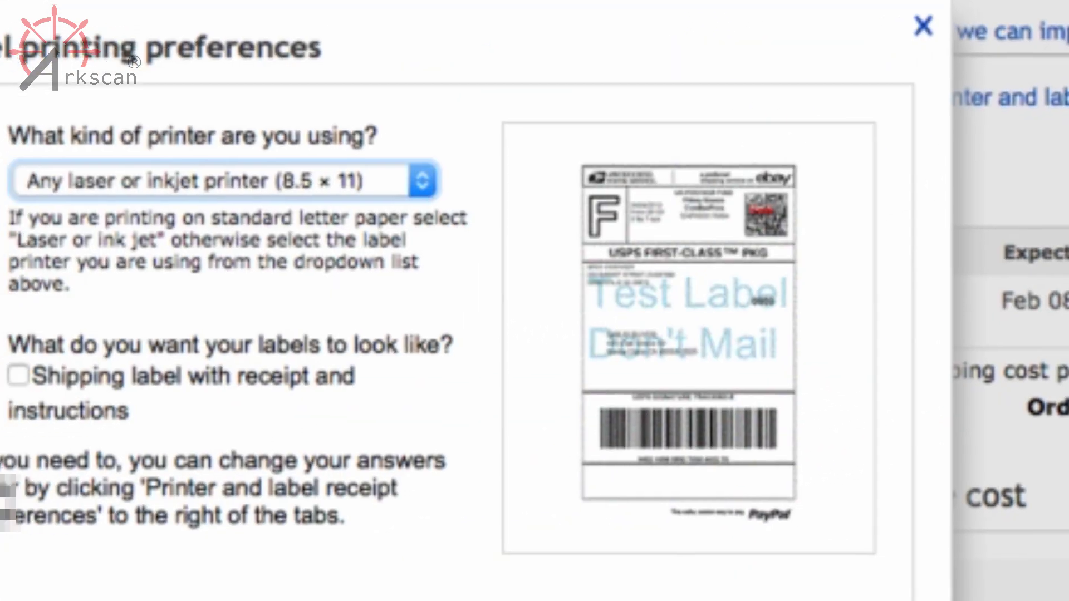
left_click(422, 157)
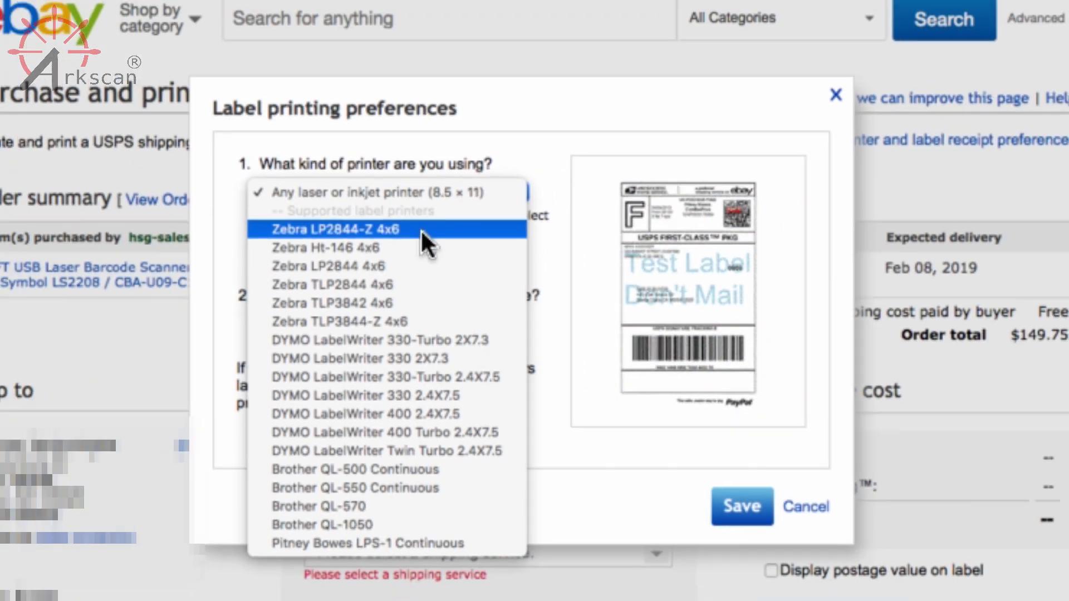
left_click(421, 230)
left_click(746, 503)
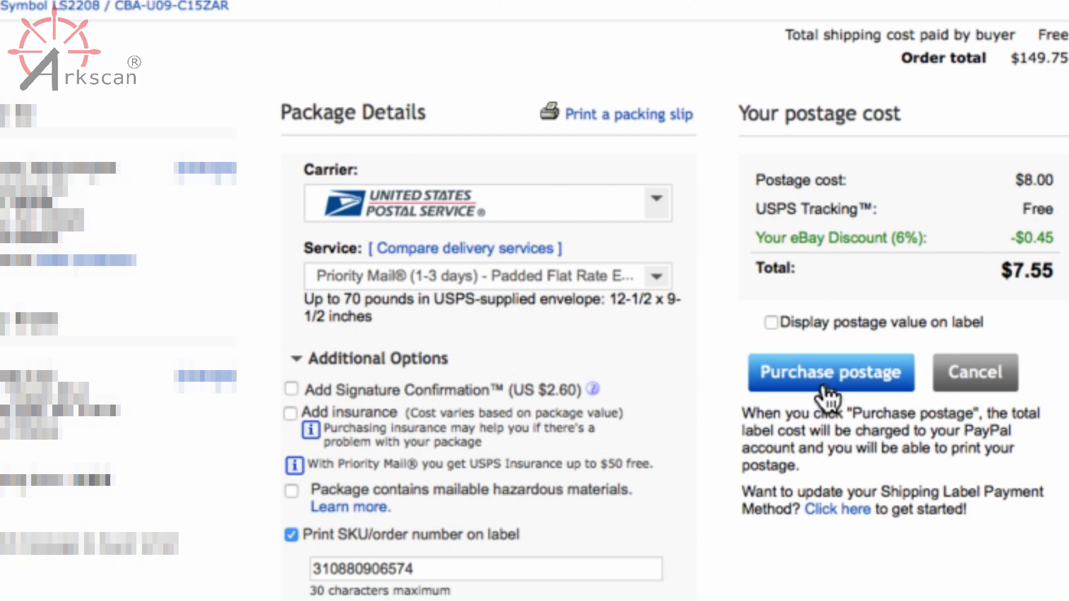
Step: Purchase the $7.55 postage and start printing the label
left_click(826, 390)
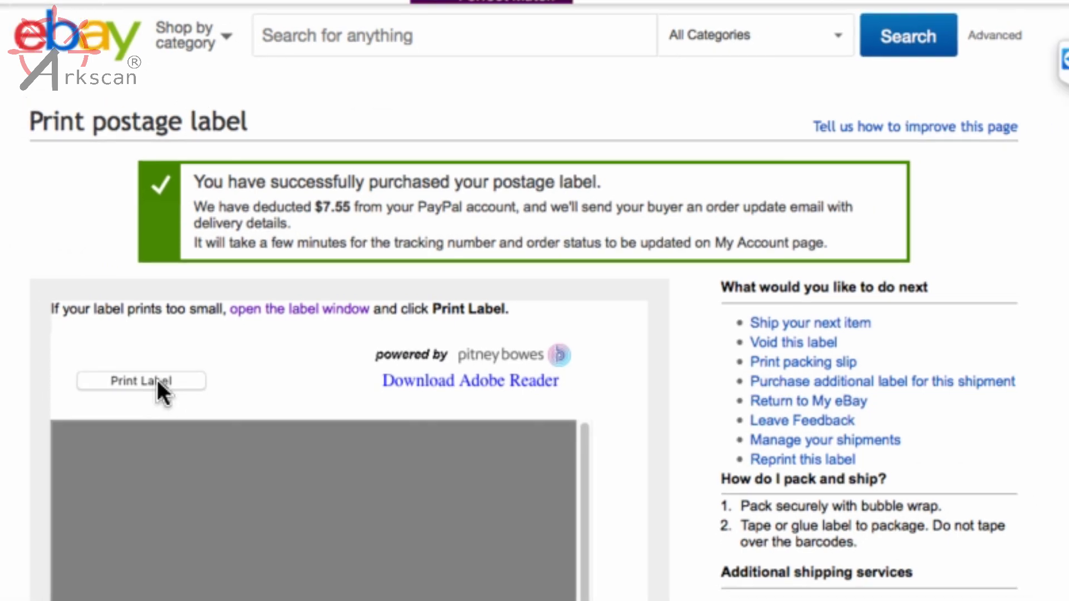
left_click(157, 381)
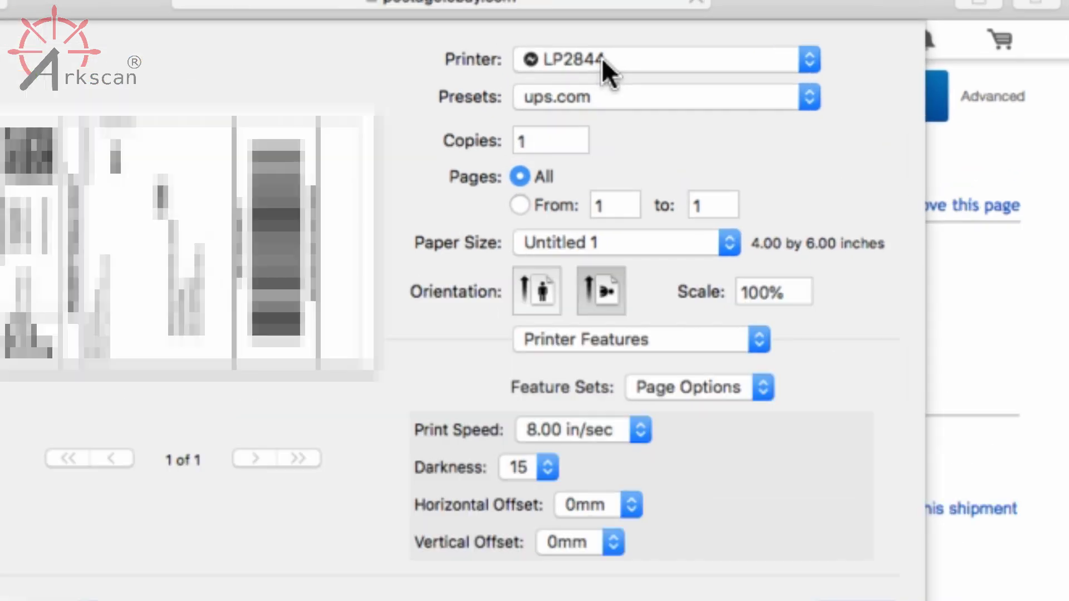
Step: Confirm the LP2844 printer, set Printer Features darkness to 15, and bring up paper sizes
left_click(607, 59)
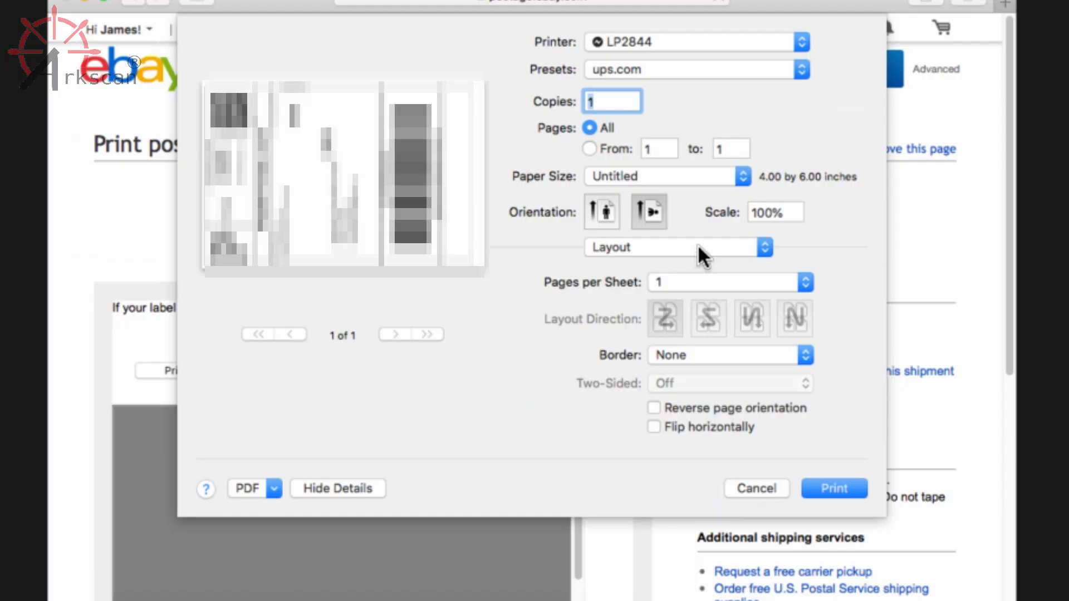
left_click(697, 245)
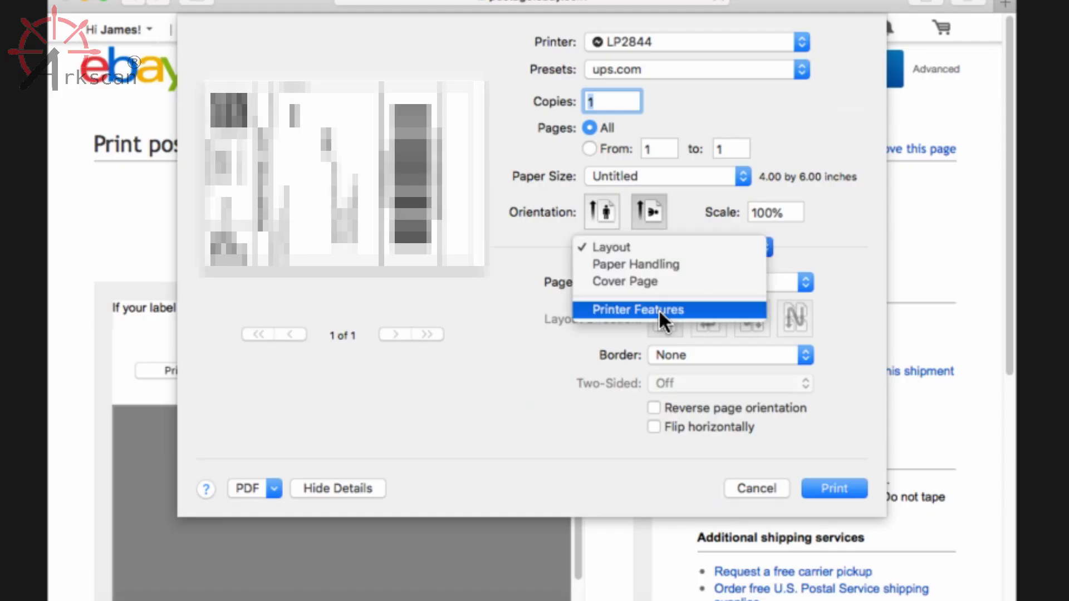
left_click(659, 309)
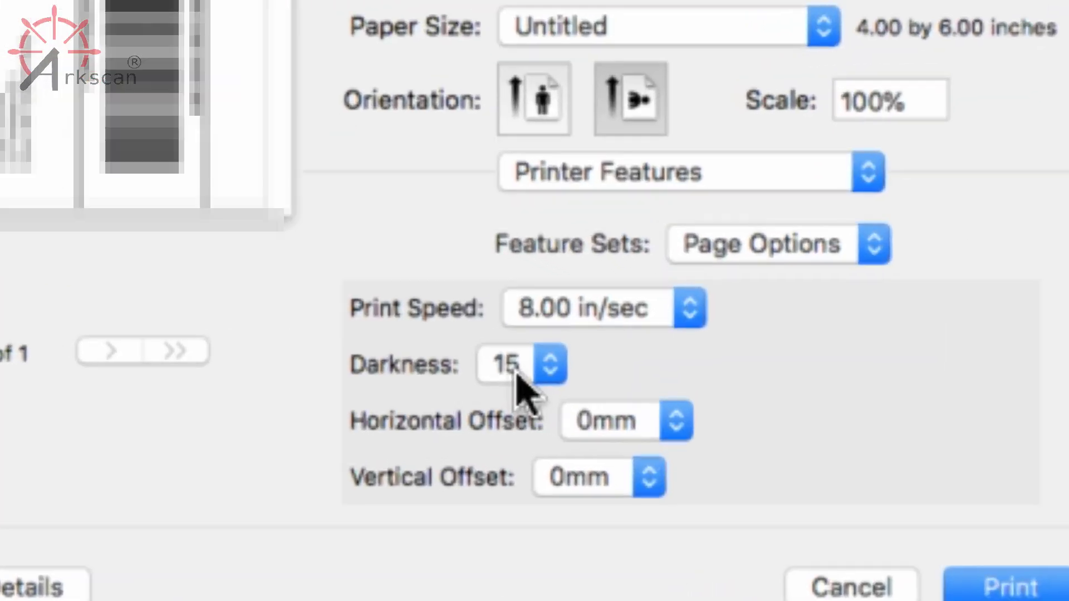
left_click(518, 384)
left_click(516, 374)
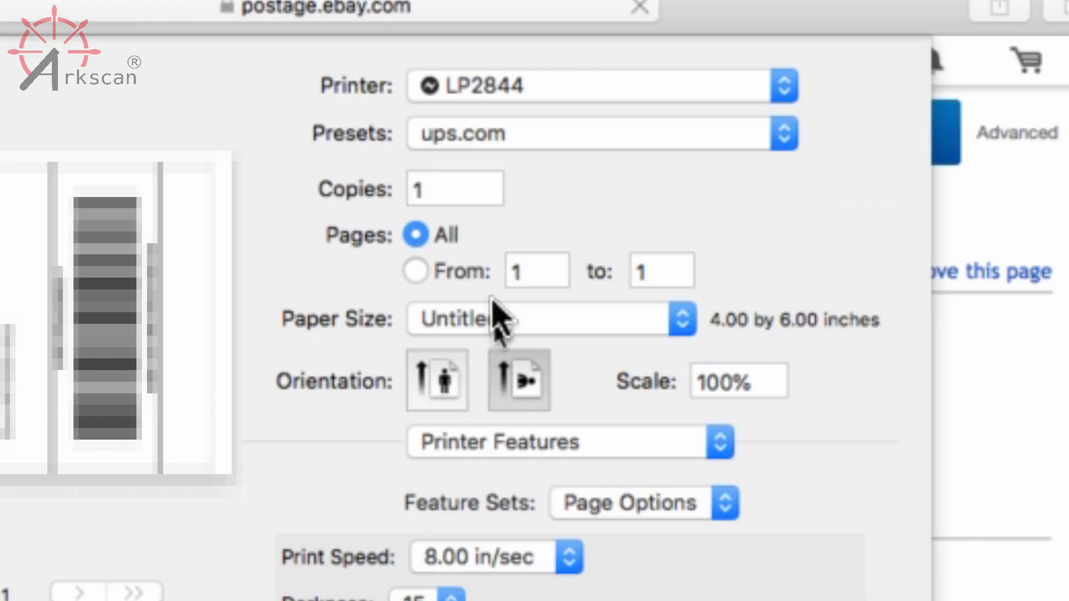
left_click(500, 318)
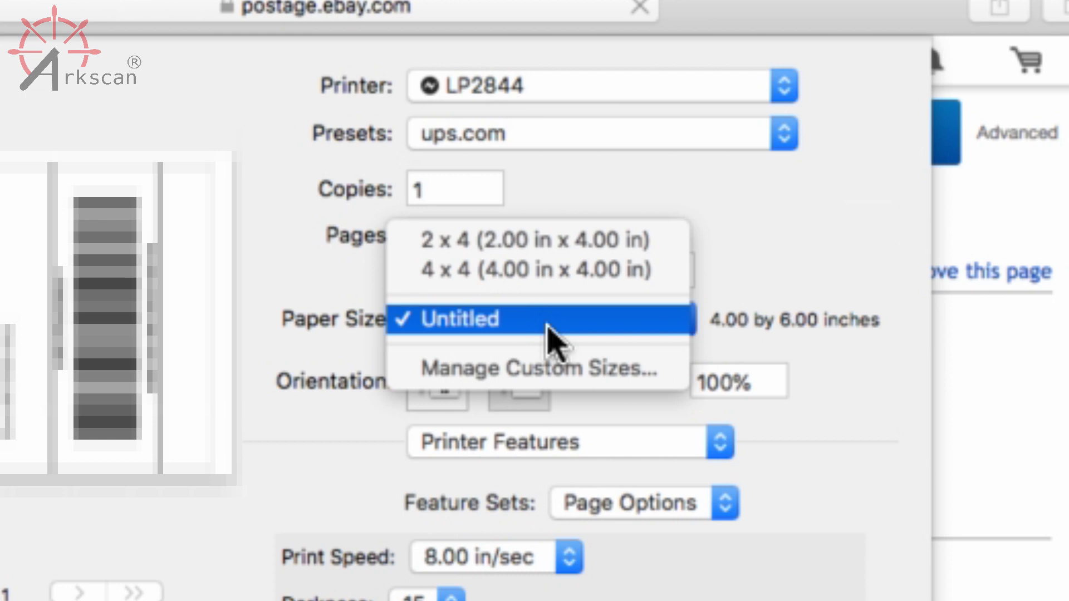
Step: Create the custom paper size Untitled 1 at 4 in wide by 6 in high
left_click(548, 367)
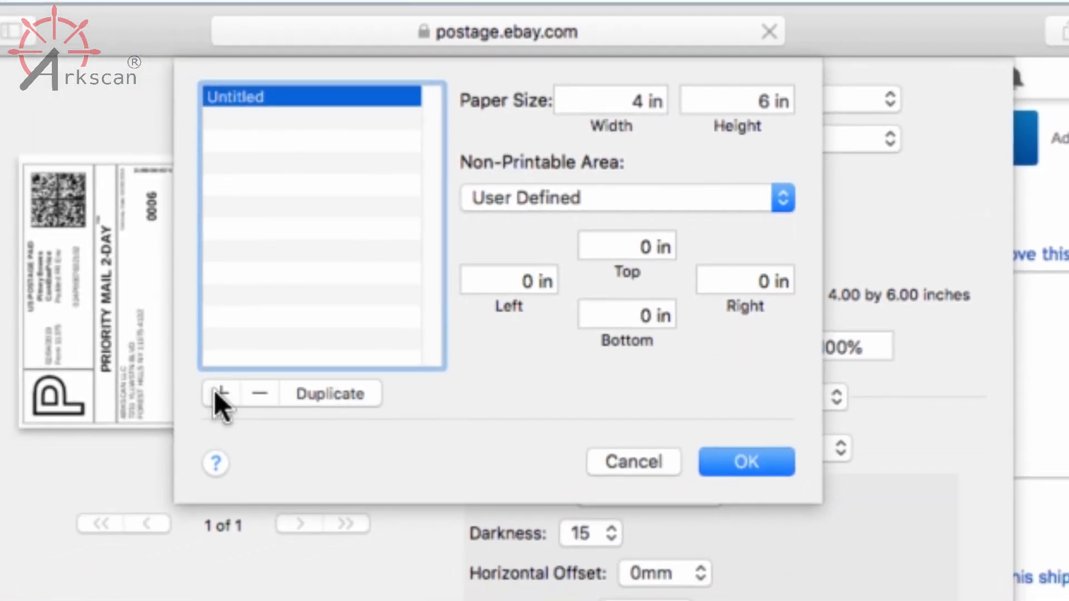
left_click(219, 397)
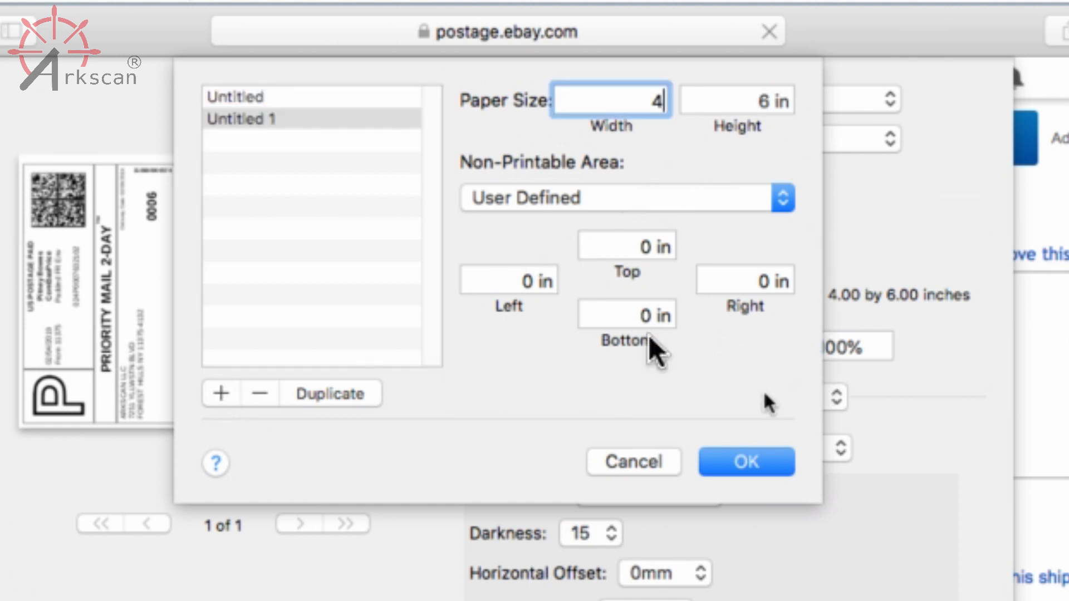
left_click(786, 100)
type("6")
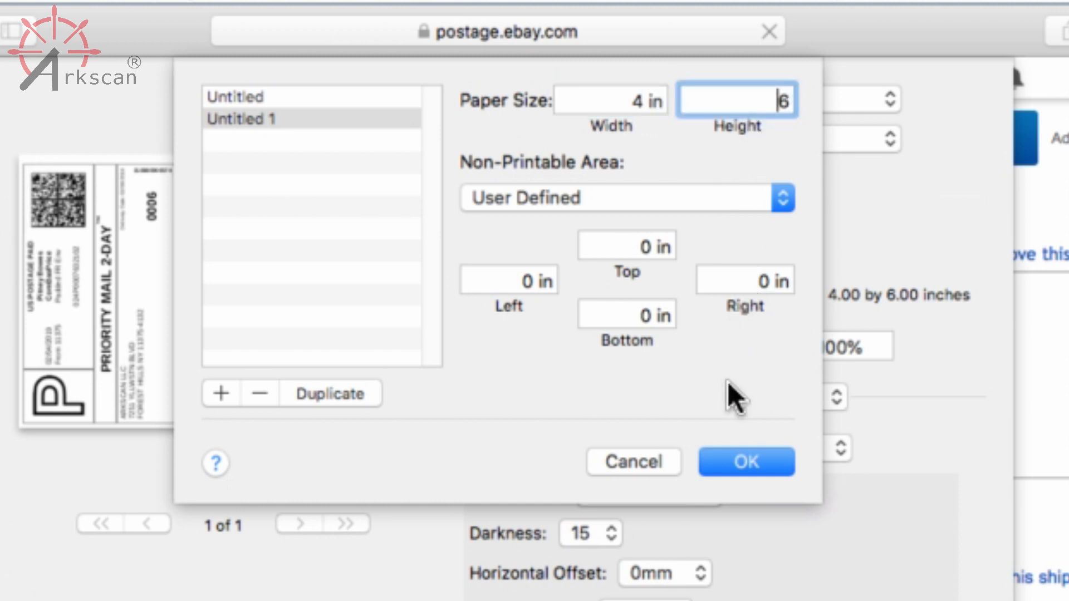
left_click(740, 468)
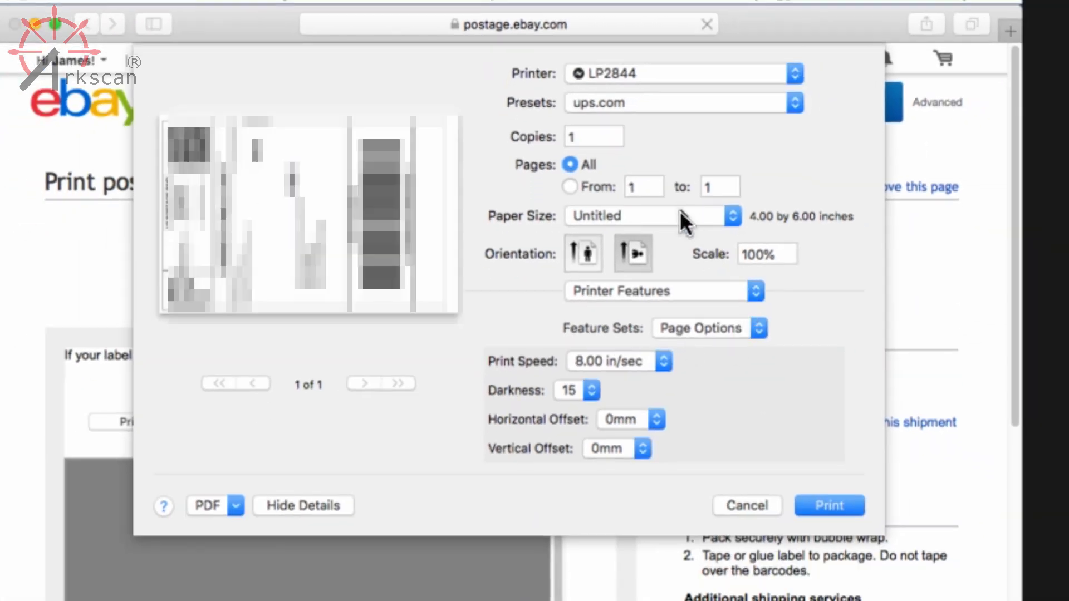
left_click(679, 216)
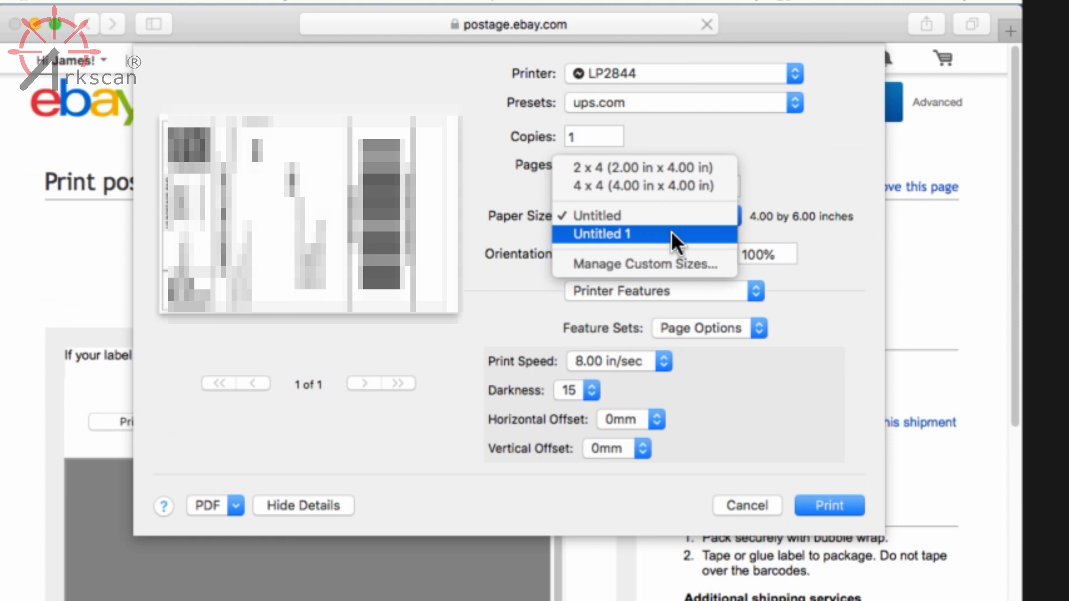
Step: Select Untitled 1 (4.00 x 6.00 in) as the label's paper size
left_click(670, 234)
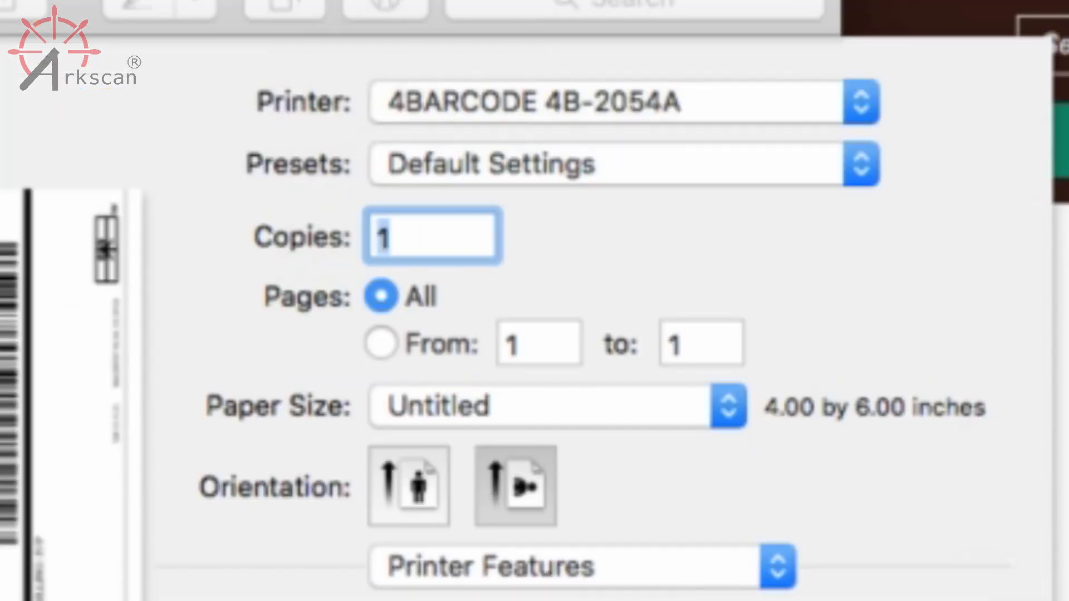
Step: Save the 4x6, darkness-15 print settings as the ups.com preset
left_click(701, 167)
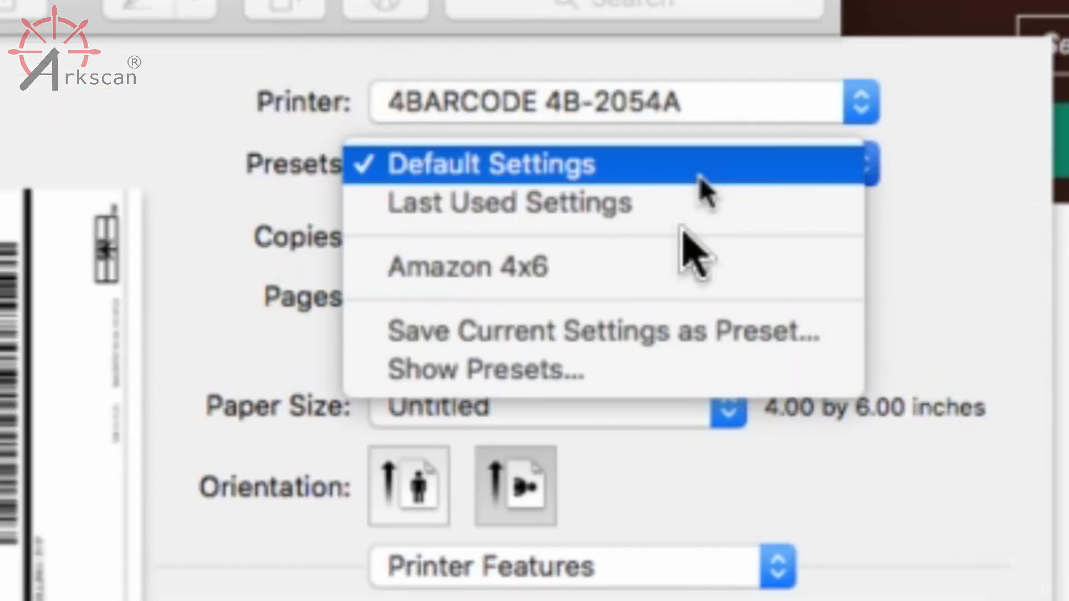
left_click(655, 319)
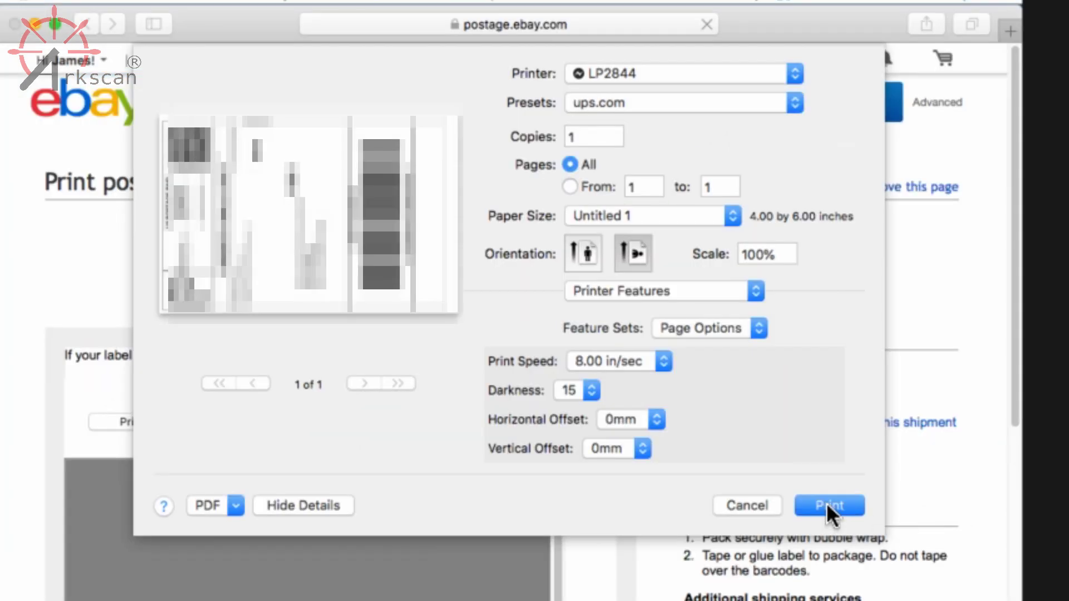
Step: Check the printer list, where LP2844 is the only printer available
left_click(633, 71)
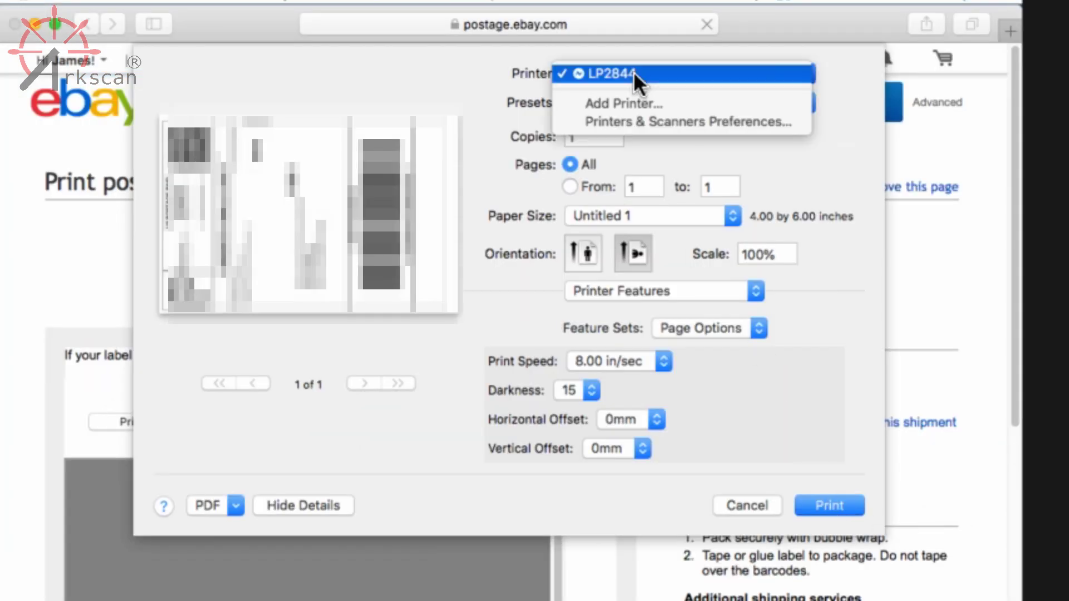